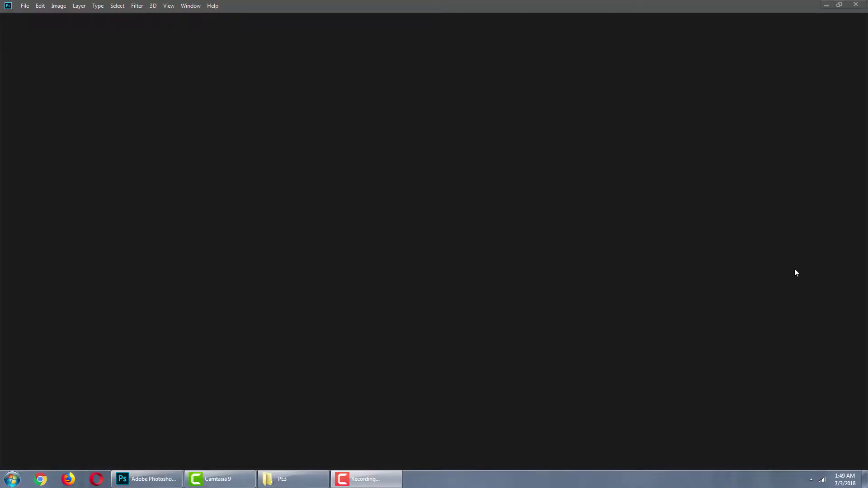
Create the Untitled-1 canvas at 600 px wide, 800 px high and 72 pixels/inch.
click(25, 5)
click(29, 16)
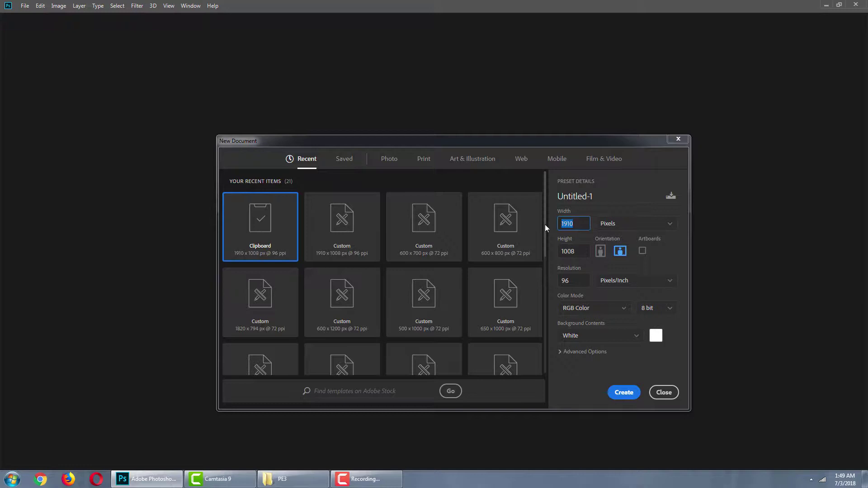
text(600)
key(Tab)
text(8)
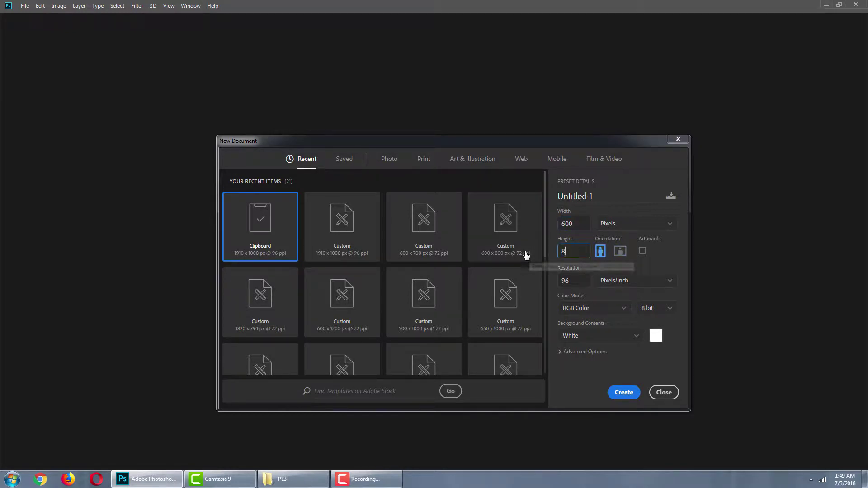
text(00)
double_click(558, 281)
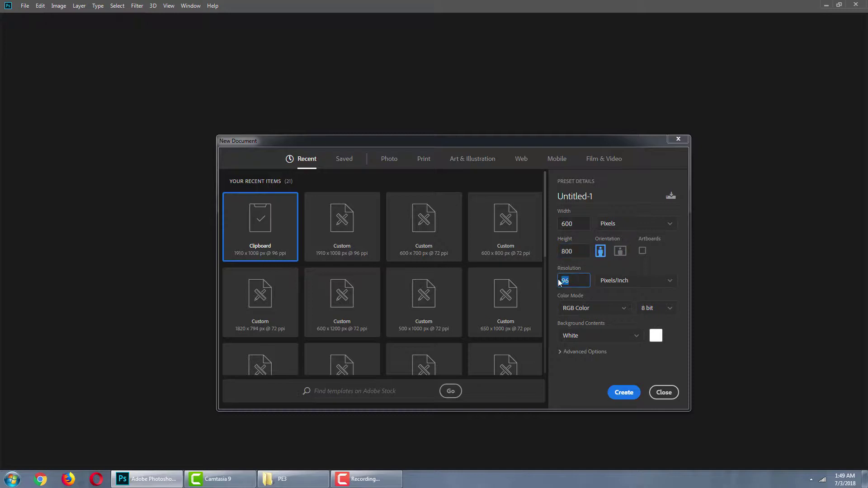
text(72)
click(624, 393)
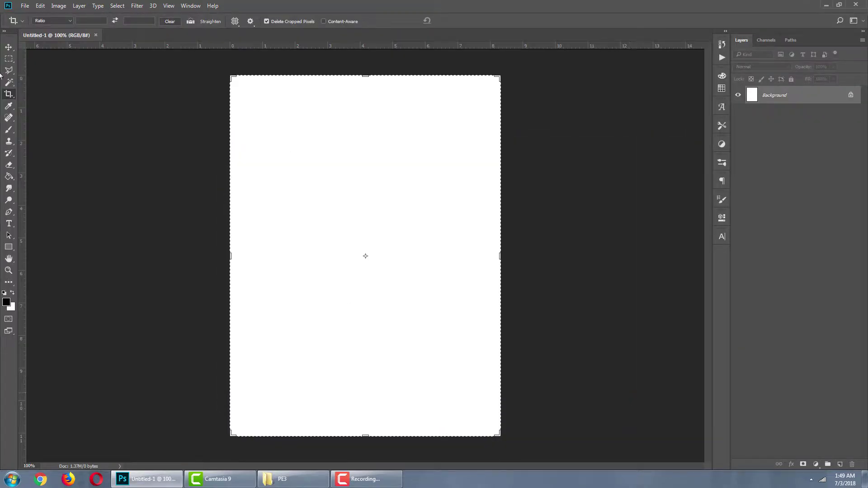
Open Pic-1 in Photoshop, copy it onto the new canvas, and close its own window.
click(9, 47)
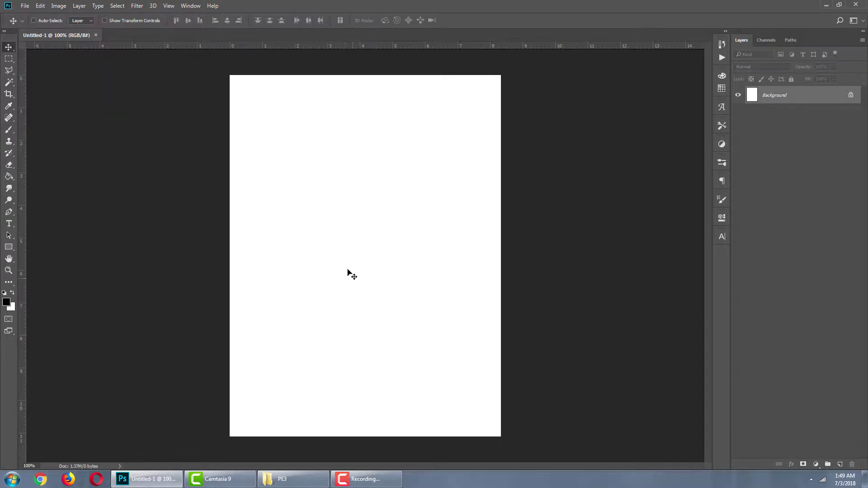
click(291, 479)
click(102, 83)
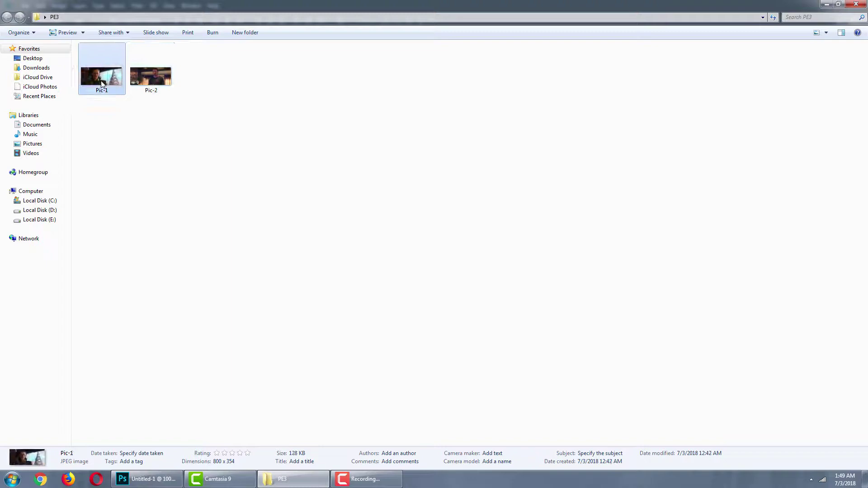
right_click(101, 84)
mouse_move(156, 163)
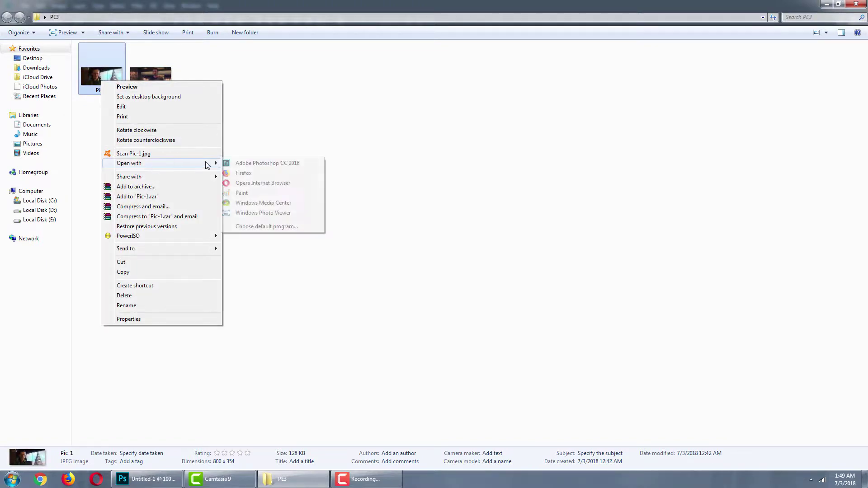
click(274, 166)
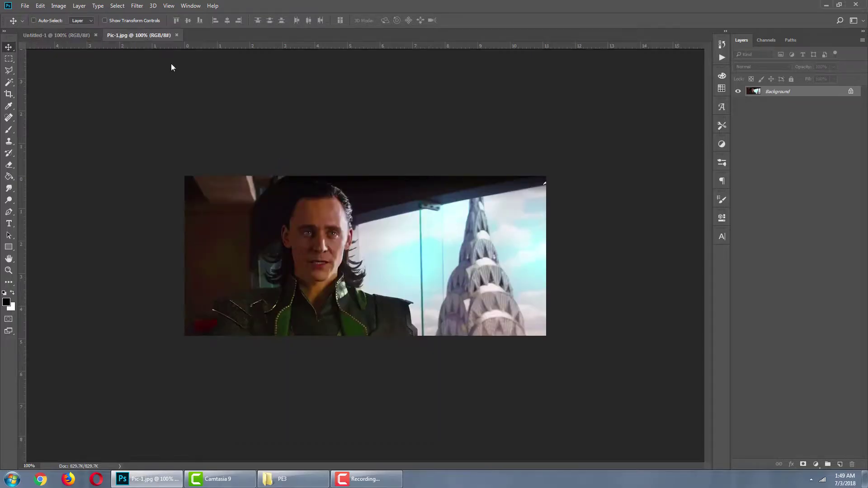
drag(145, 35, 334, 135)
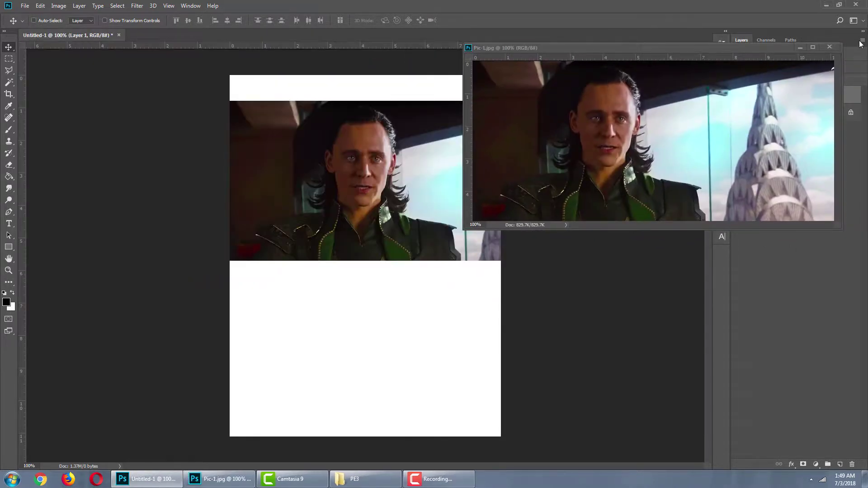
click(829, 47)
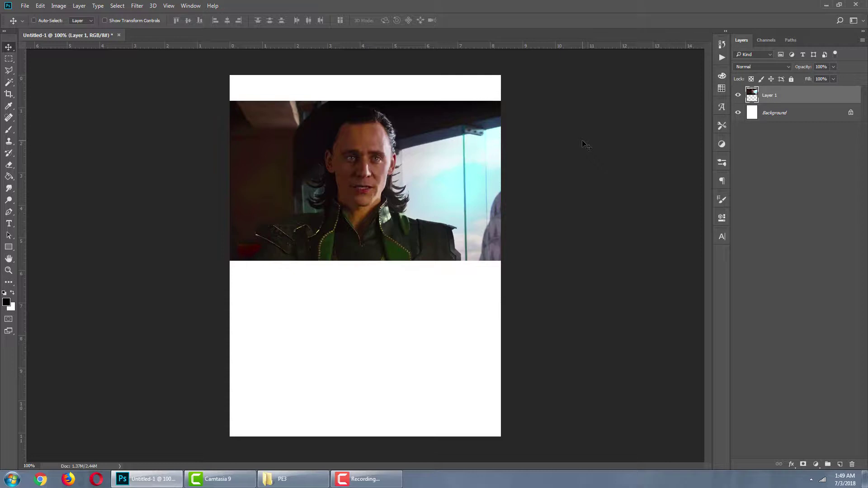
Scale the Pic-1 layer to span the canvas width and position it at the top.
key(ctrl)
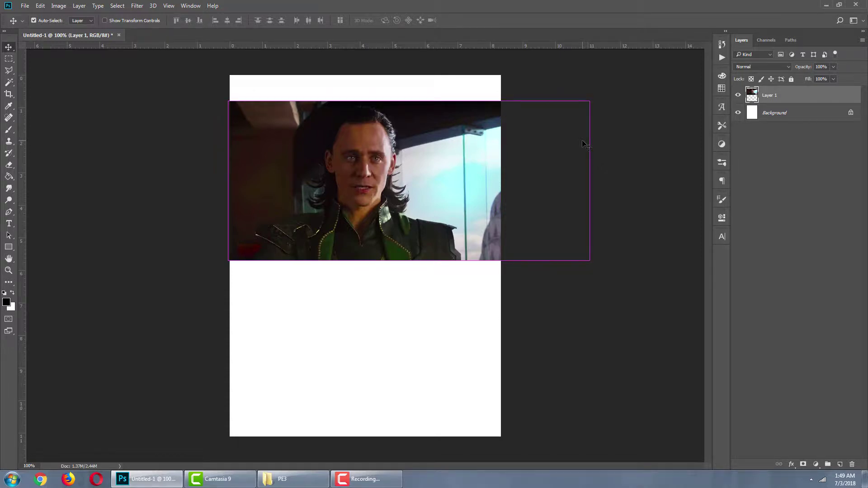
key(ctrl+t)
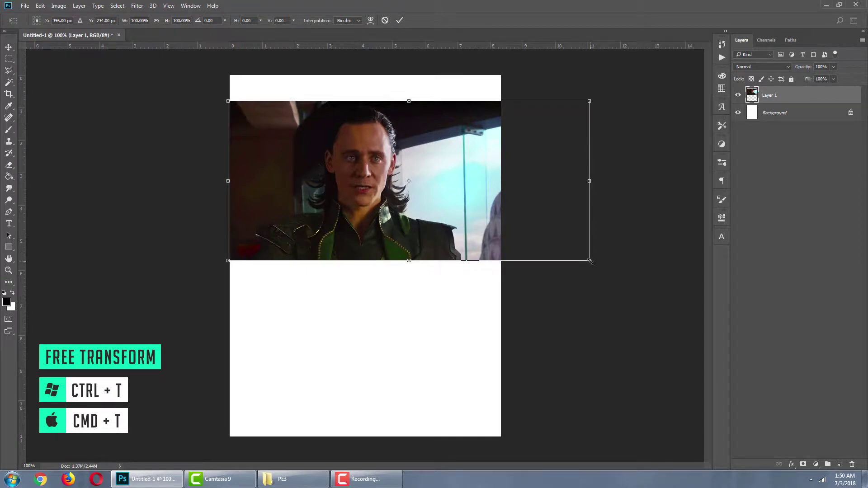
drag(590, 261, 512, 206)
drag(464, 169, 464, 148)
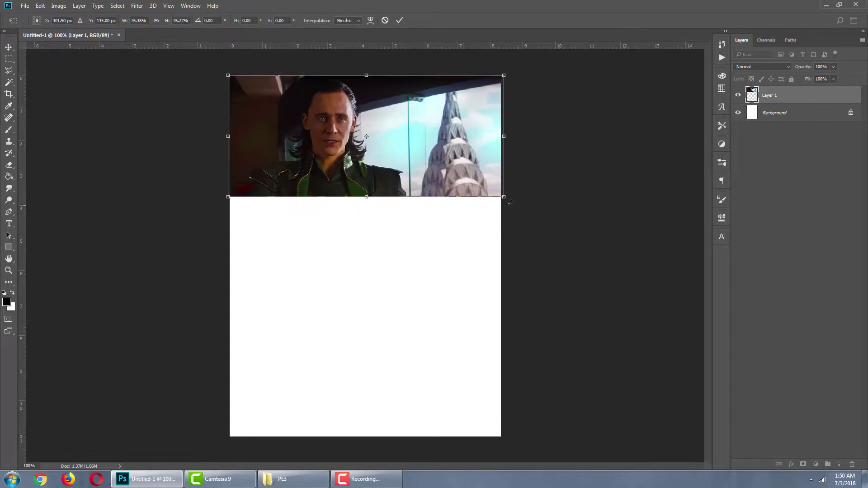
drag(509, 202, 539, 218)
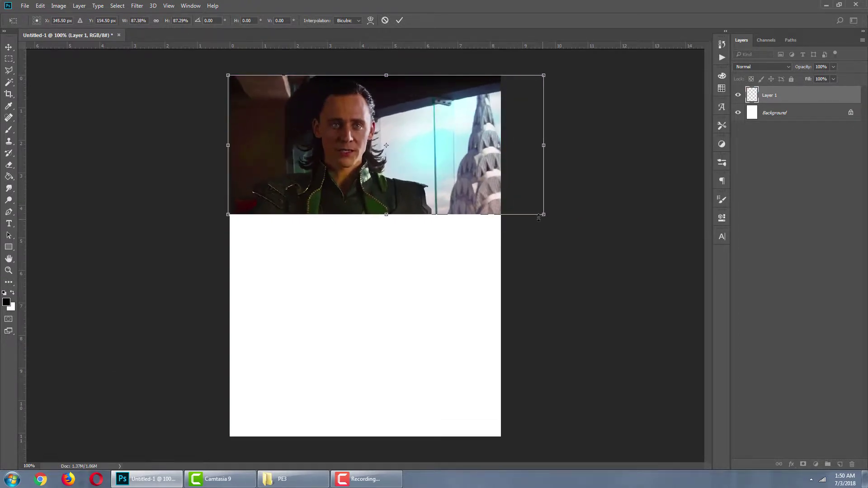
drag(443, 146, 438, 143)
drag(539, 213, 551, 222)
key(Return)
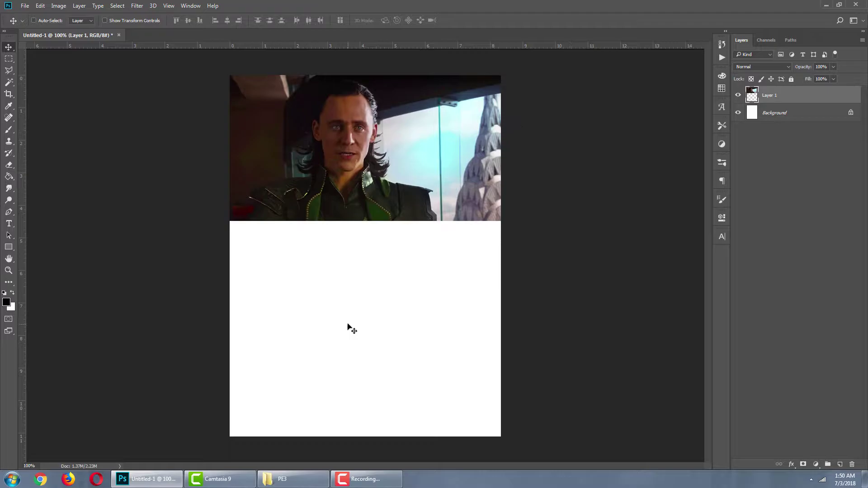
Open Pic-2 in Photoshop, copy it into the canvas's lower half, and close its own window.
click(289, 479)
click(276, 189)
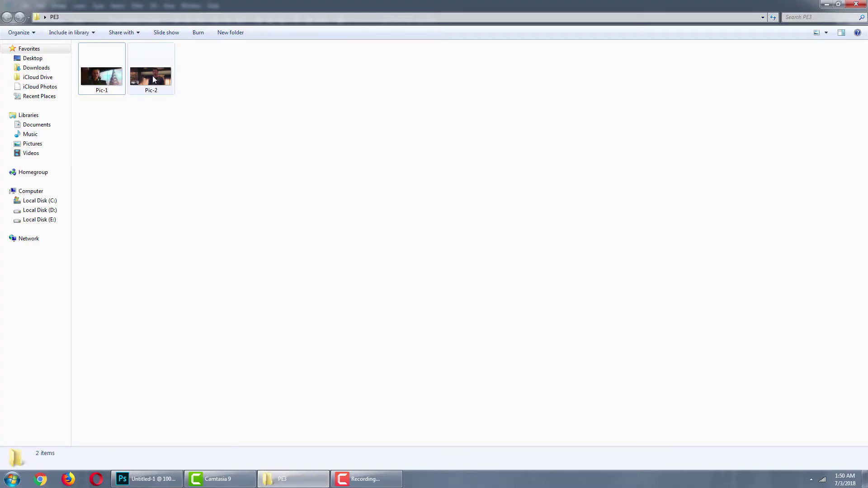
click(153, 75)
right_click(153, 75)
mouse_move(211, 159)
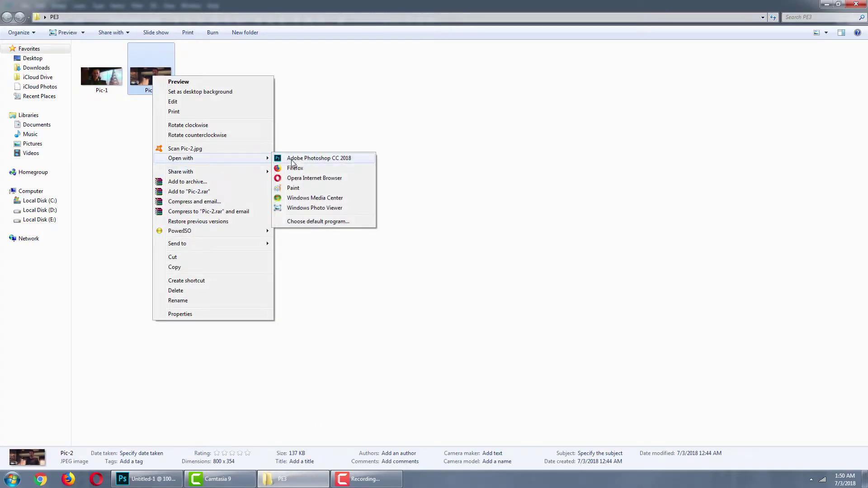
click(344, 159)
drag(171, 50, 531, 68)
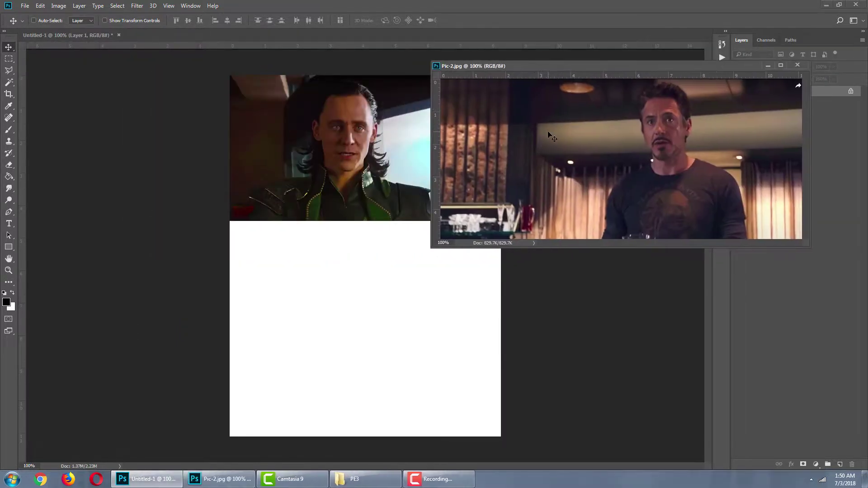
drag(556, 136, 301, 321)
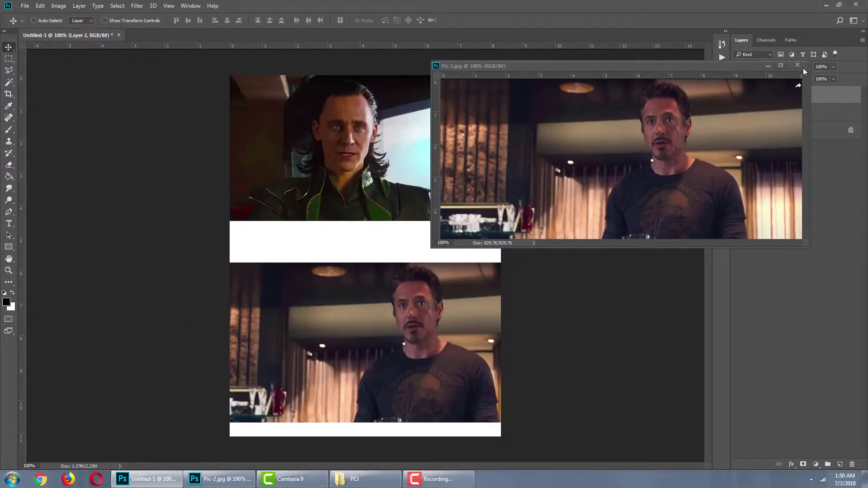
click(798, 65)
Enlarge the Pic-2 layer slightly and fit it beneath the first still.
mouse_move(459, 325)
mouse_down()
mouse_move(445, 319)
mouse_move(453, 339)
mouse_up()
key(ctrl+t)
drag(520, 412, 525, 414)
drag(435, 343, 431, 341)
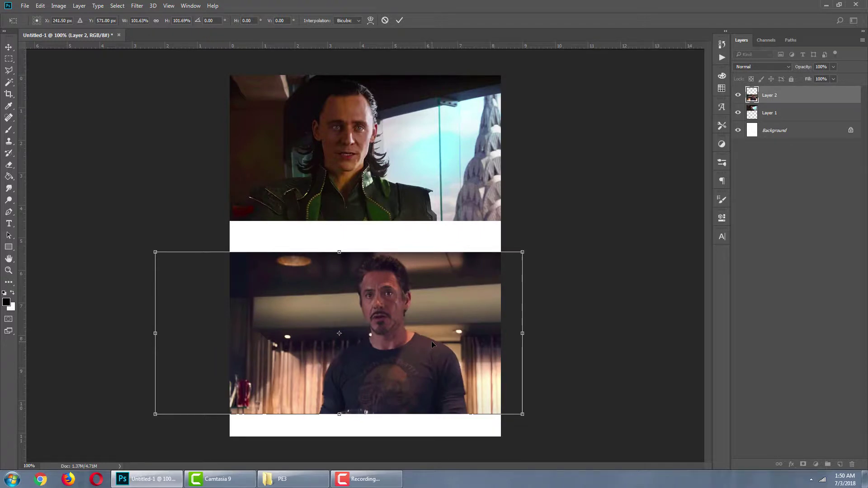
key(Up)
key(Up)
key(Up)
key(Up)
key(Up)
key(Return)
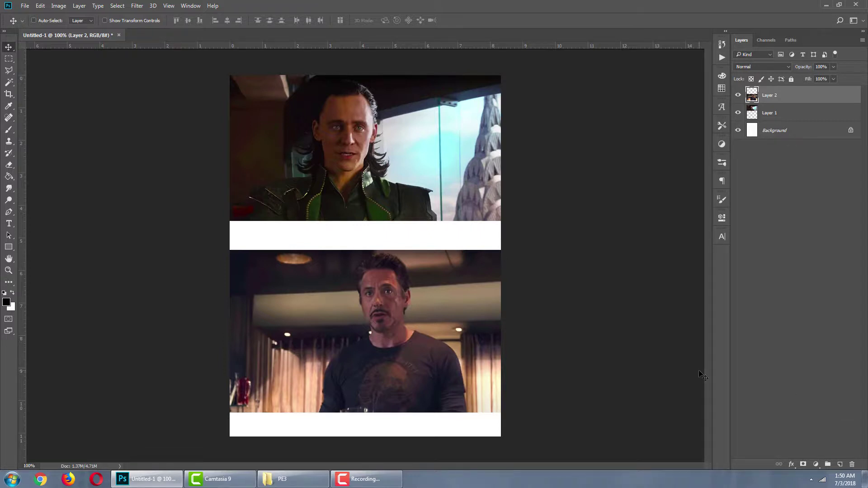
Draw a black rectangle bar across the gap between the two stills.
click(840, 464)
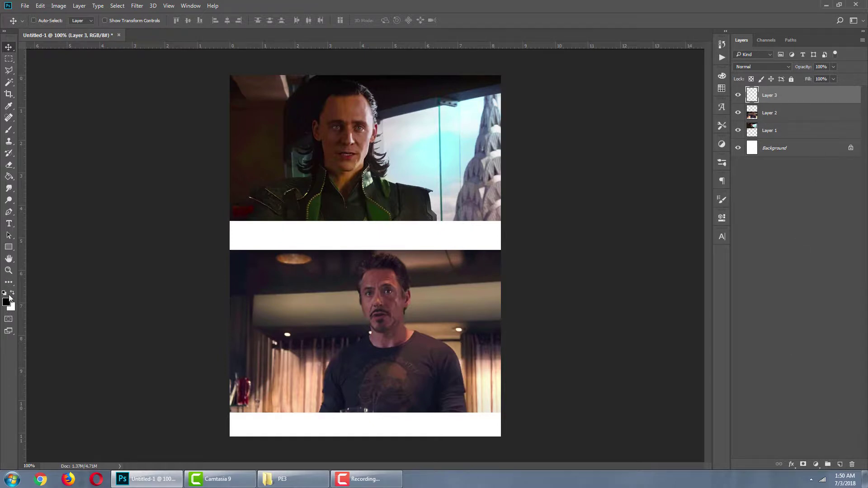
click(8, 302)
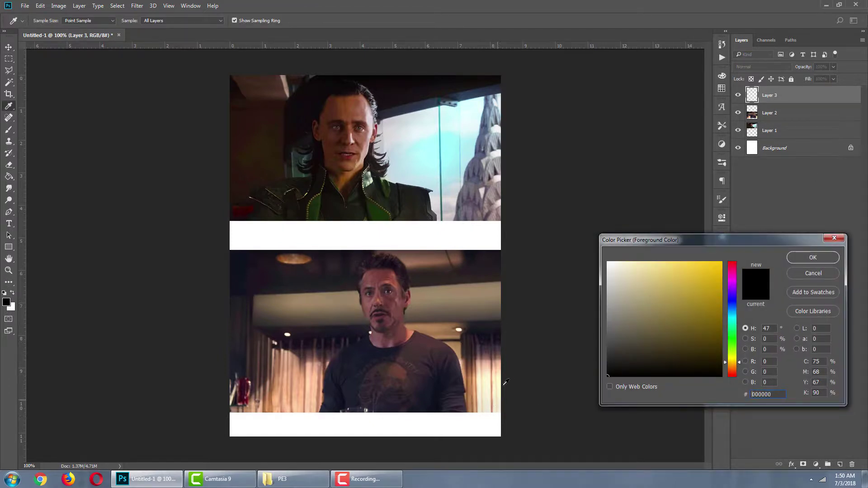
click(809, 257)
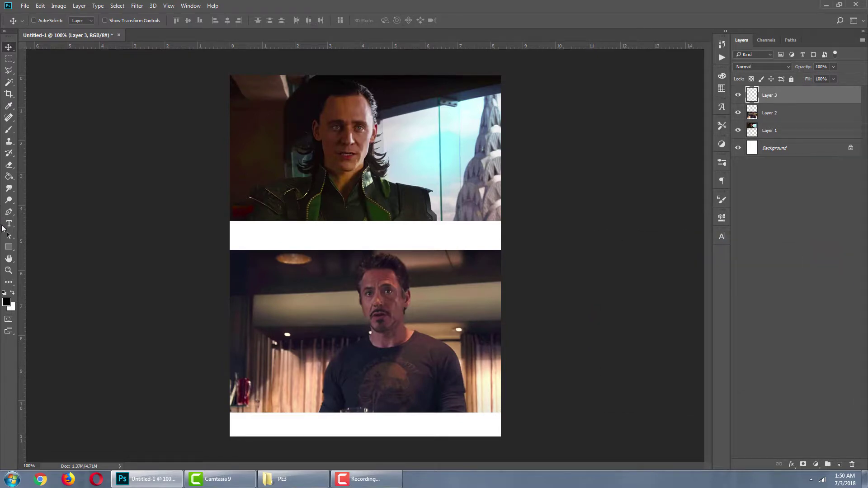
click(9, 247)
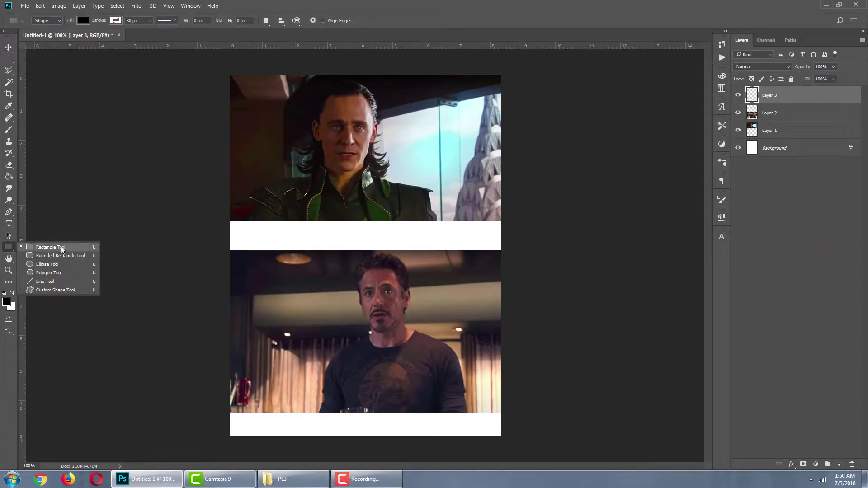
click(48, 247)
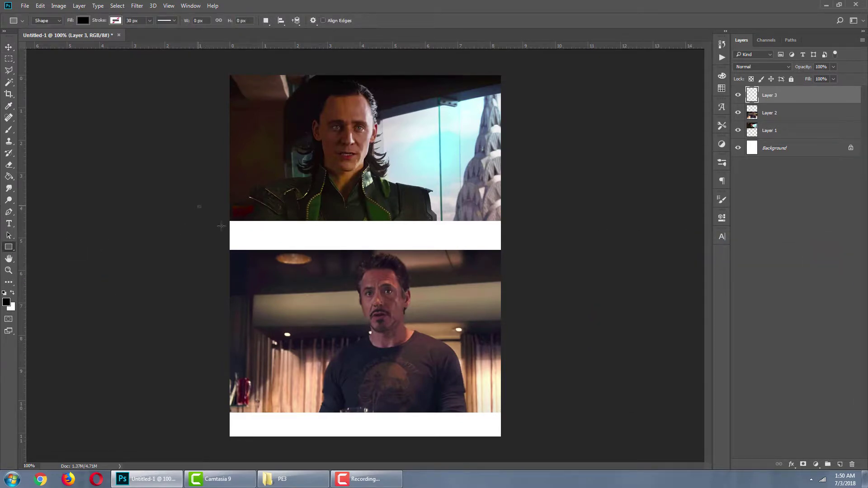
drag(198, 205, 539, 256)
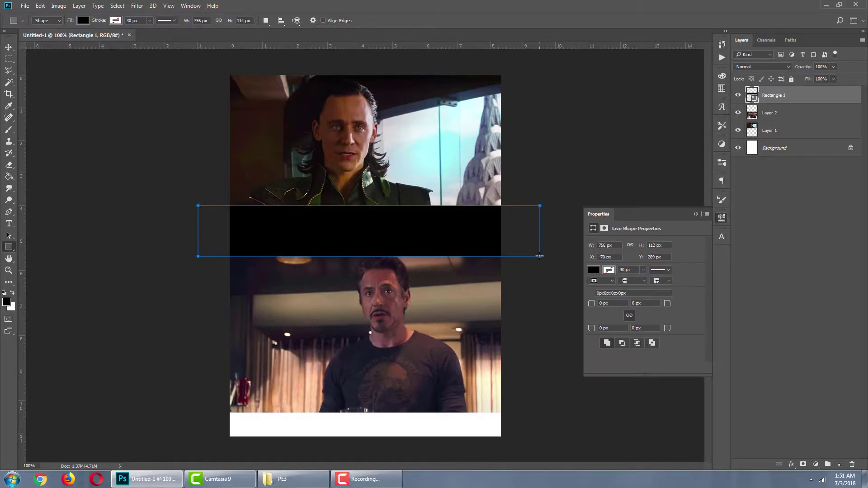
click(722, 218)
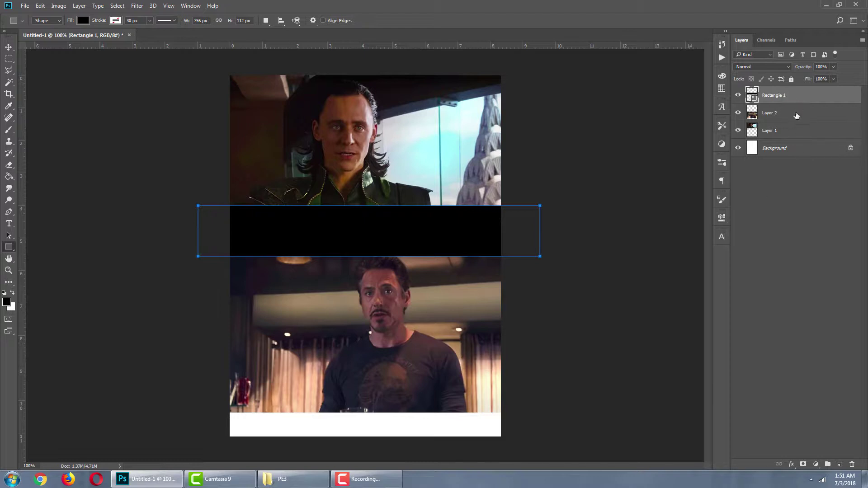
Duplicate the black bar layer and move the copy to the bottom of the lower still.
click(798, 98)
key(ctrl+j)
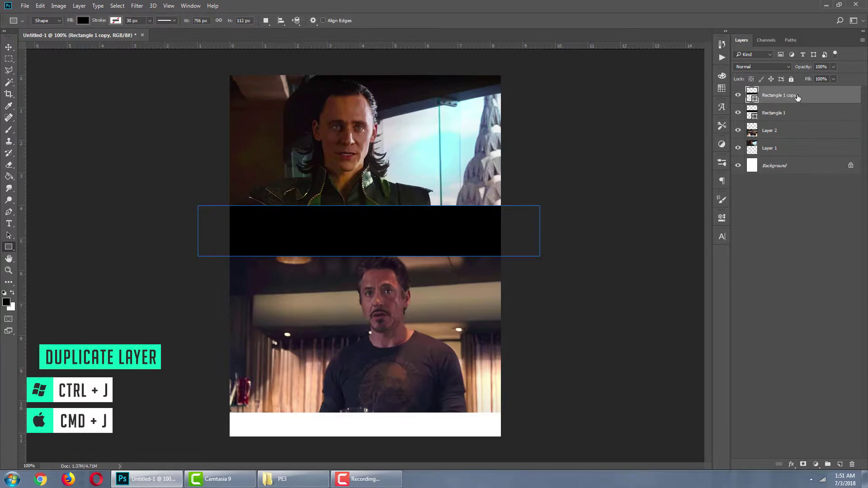
click(8, 46)
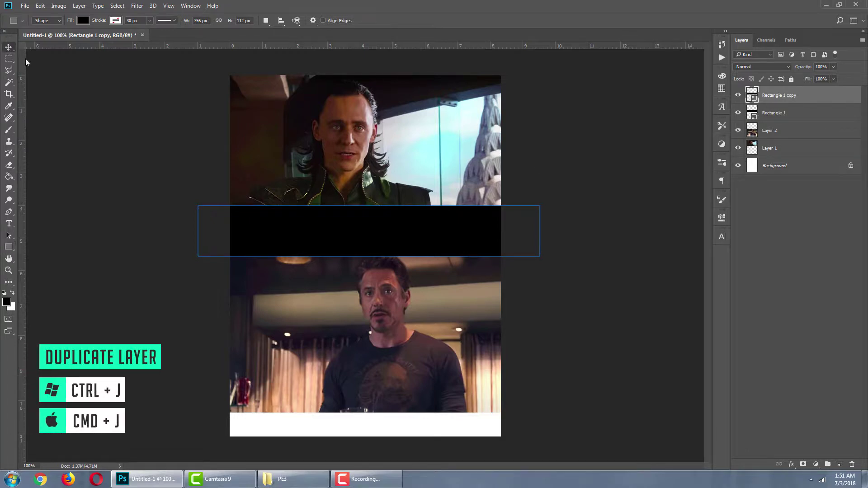
drag(434, 233, 431, 416)
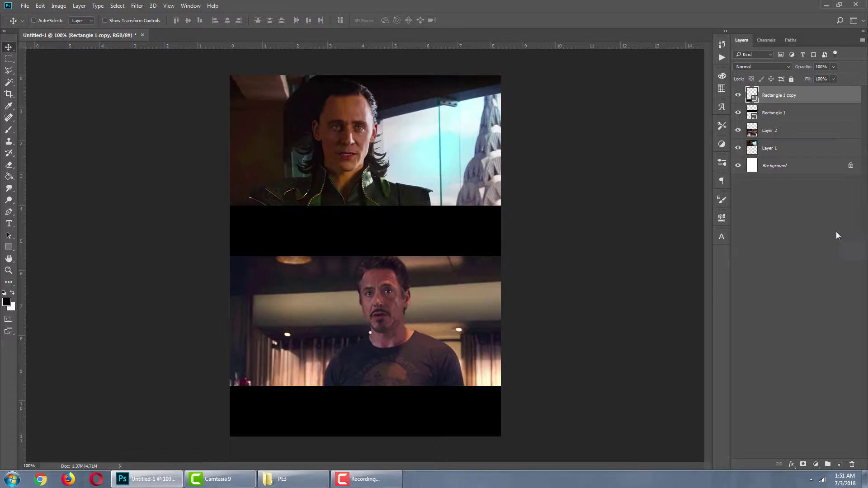
On a new layer, type the caption 'I HAVE AN ARMY' in white on the upper black bar.
click(840, 464)
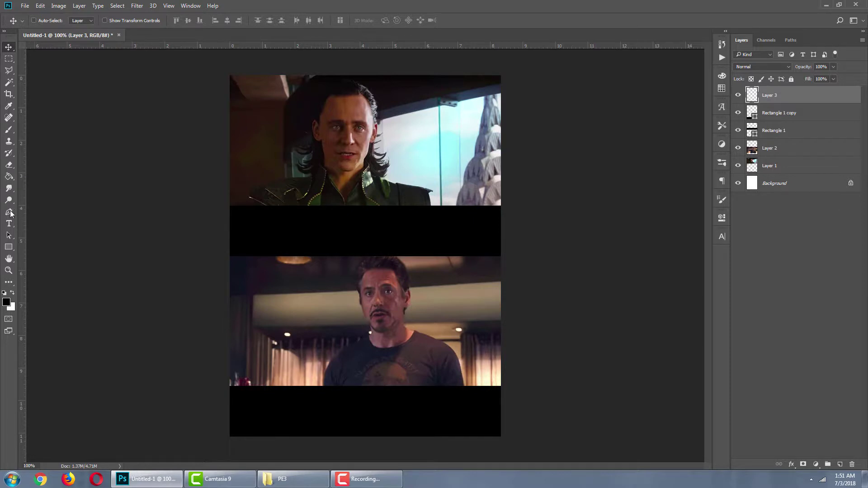
click(7, 302)
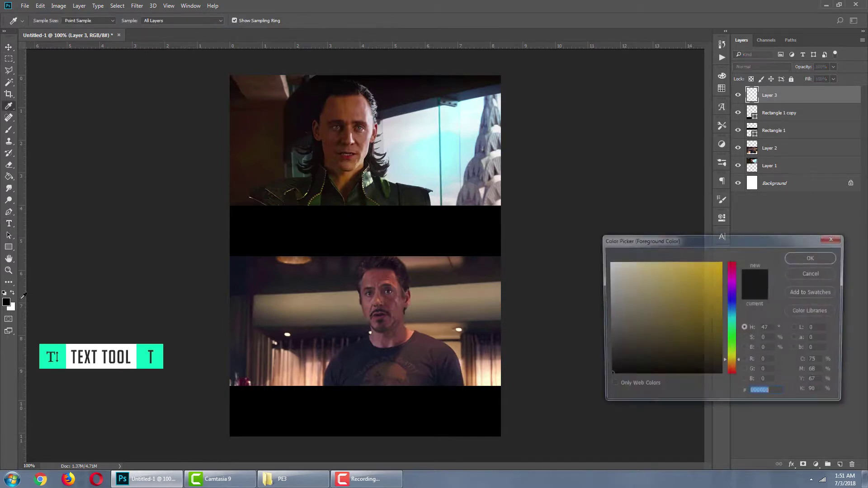
drag(632, 312, 623, 226)
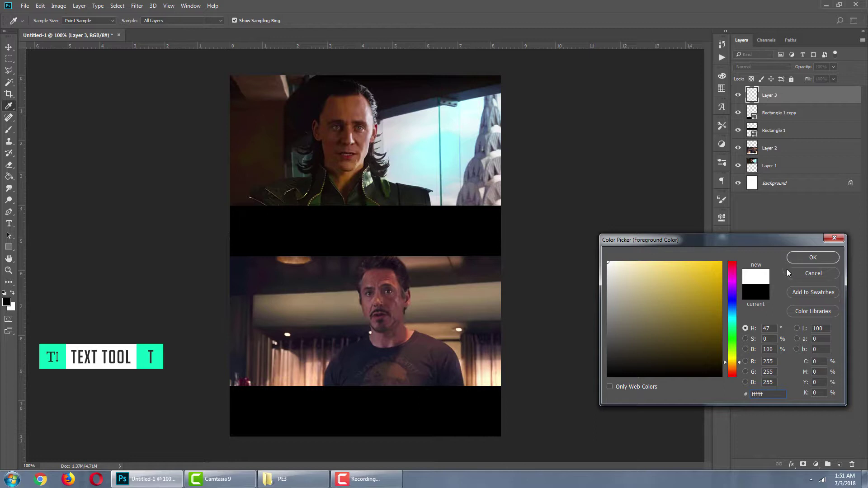
click(811, 258)
key(t)
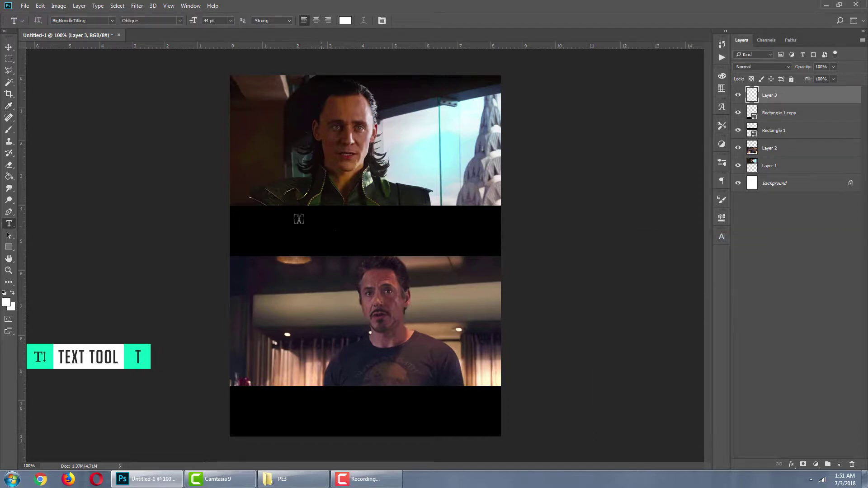
click(259, 226)
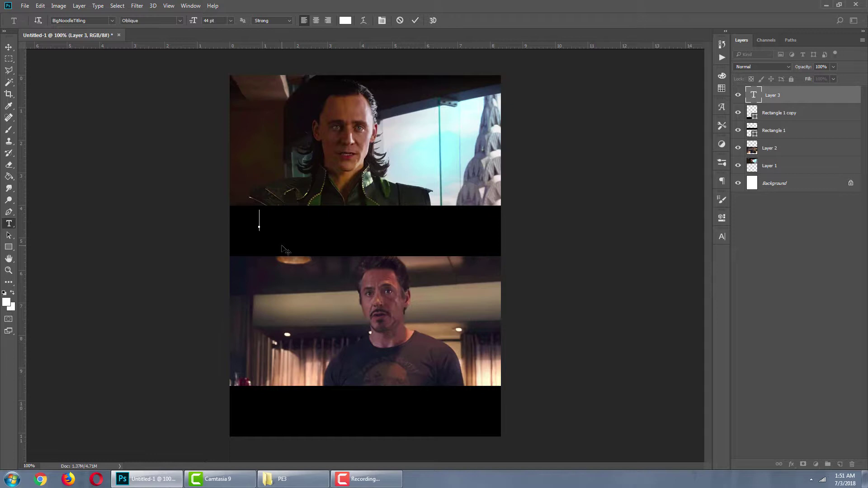
text(VE)
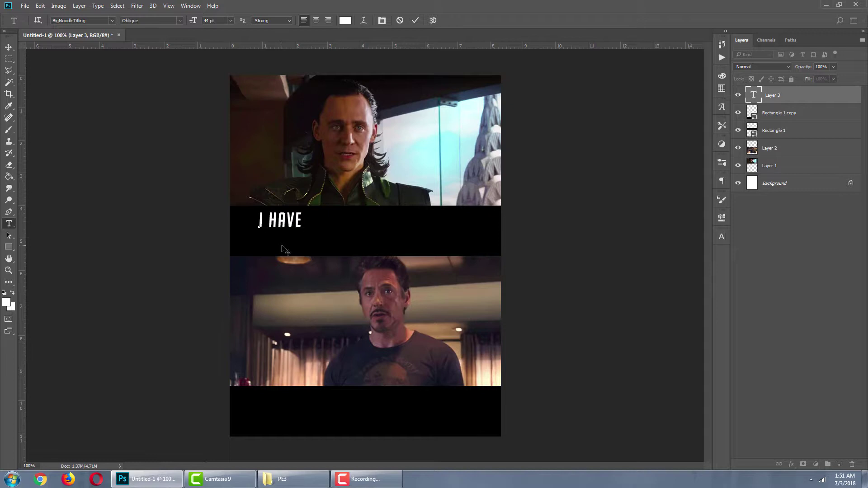
text( AN ARMy)
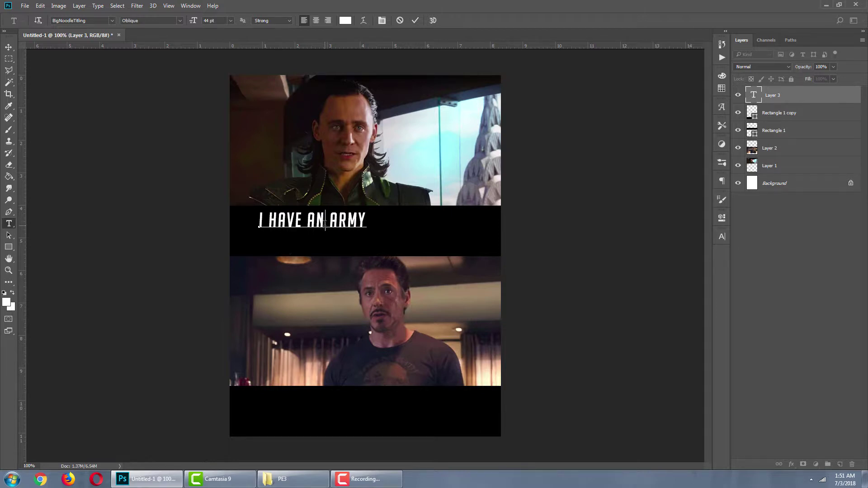
key(ctrl+Return)
Scale the 'I HAVE AN ARMY' caption to about double size, then duplicate its text layer.
key(ctrl+t)
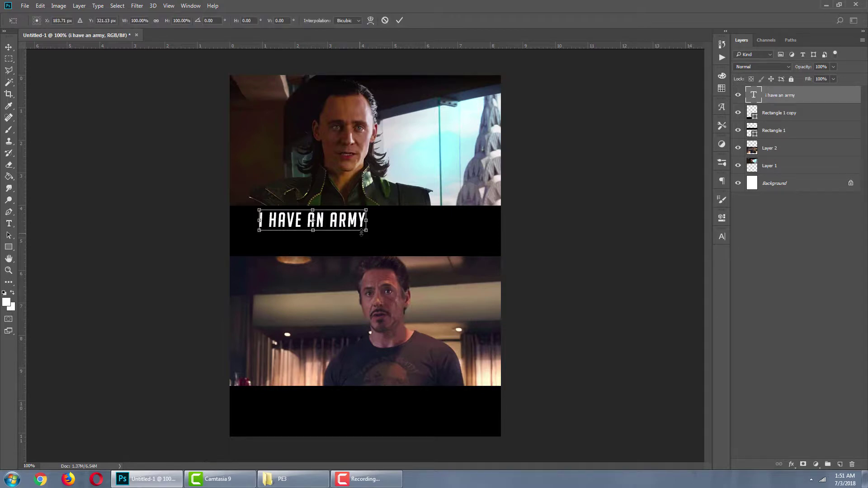
drag(367, 232, 464, 279)
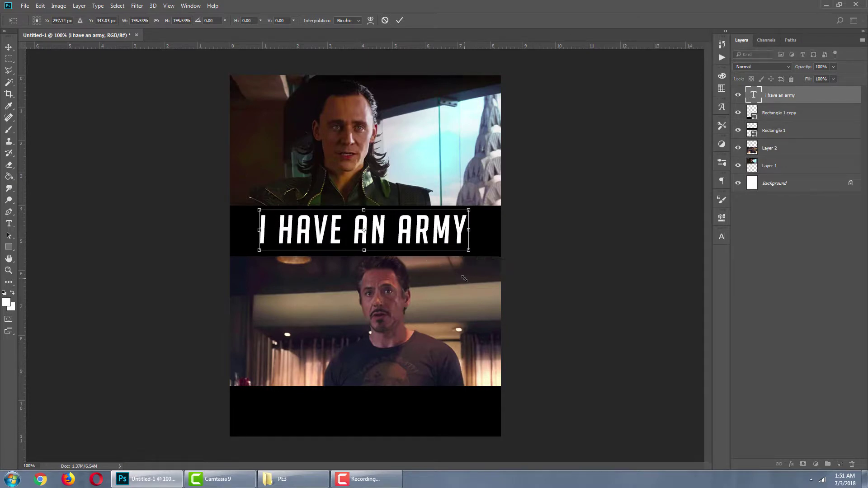
double_click(409, 231)
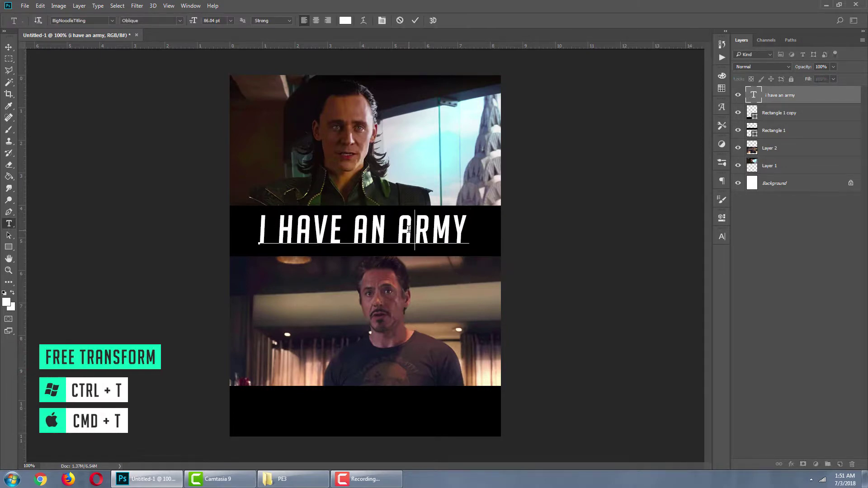
key(ctrl+Return)
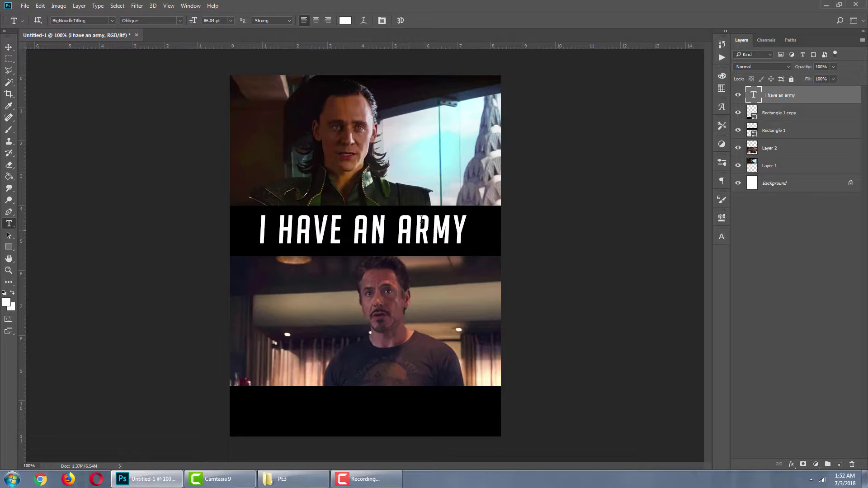
drag(808, 95, 839, 463)
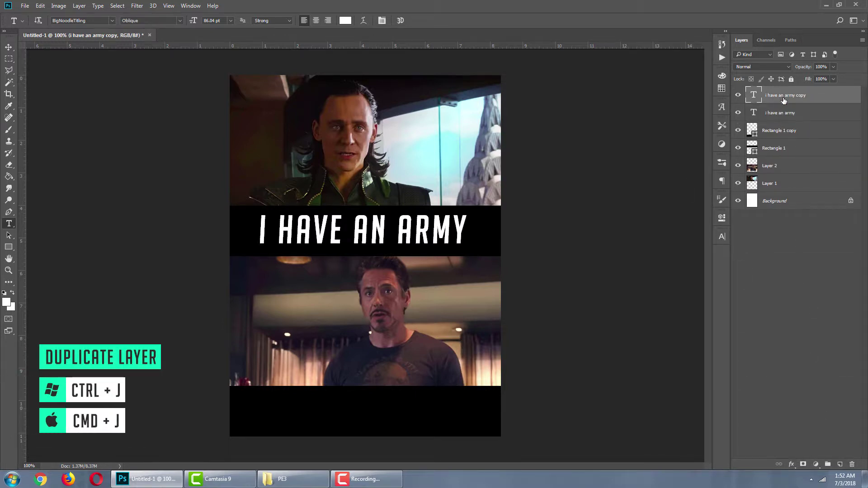
Move the caption copy to the bottom bar, retype it as 'WE HAVE A HULK', and centre it.
click(8, 44)
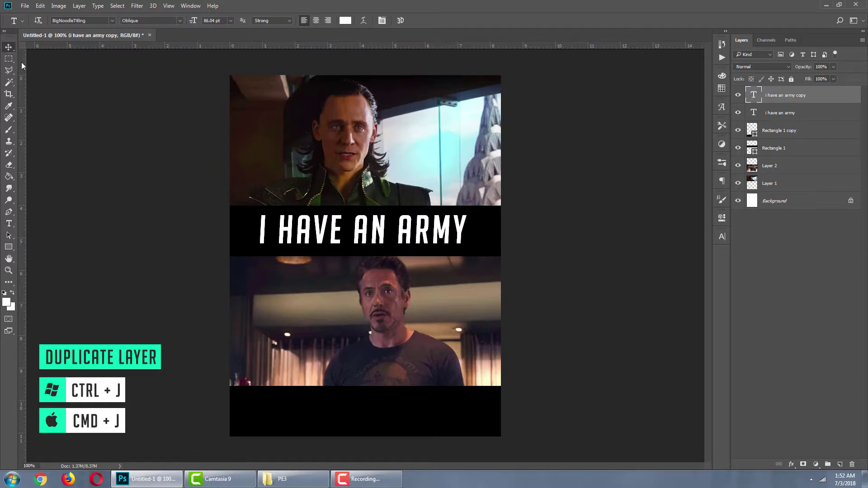
drag(391, 248, 386, 414)
key(t)
click(360, 406)
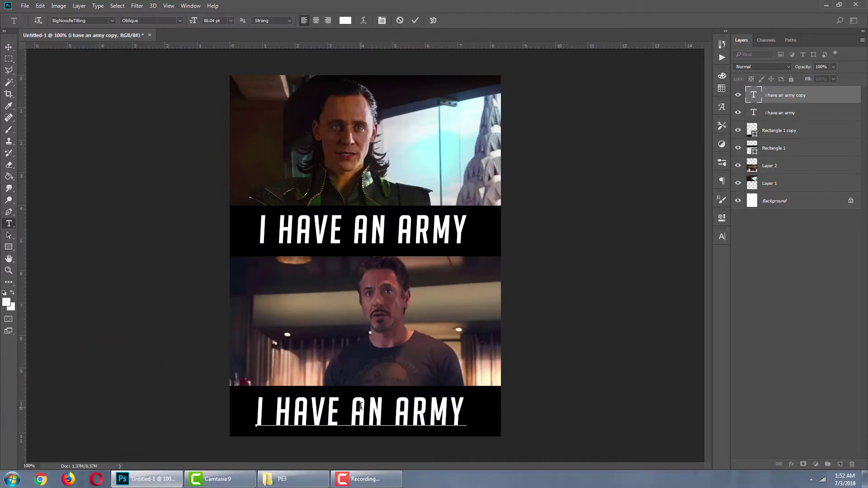
key(ctrl+a)
text(WE)
text(A HU )
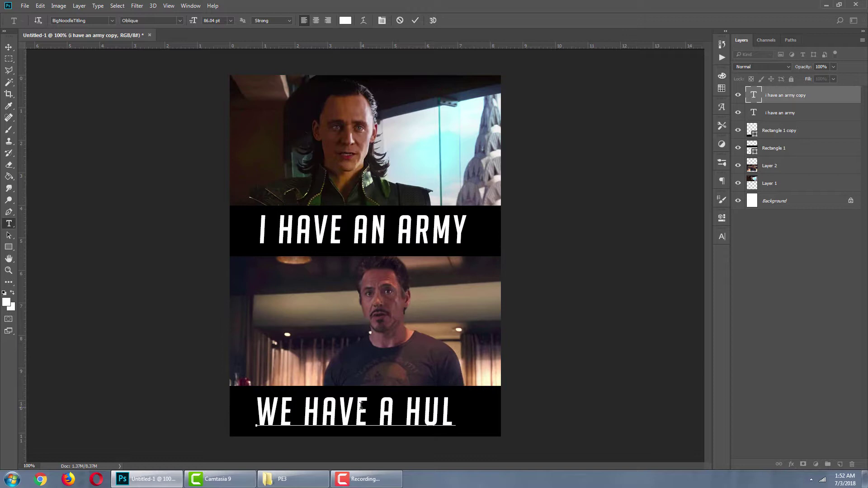
text(K)
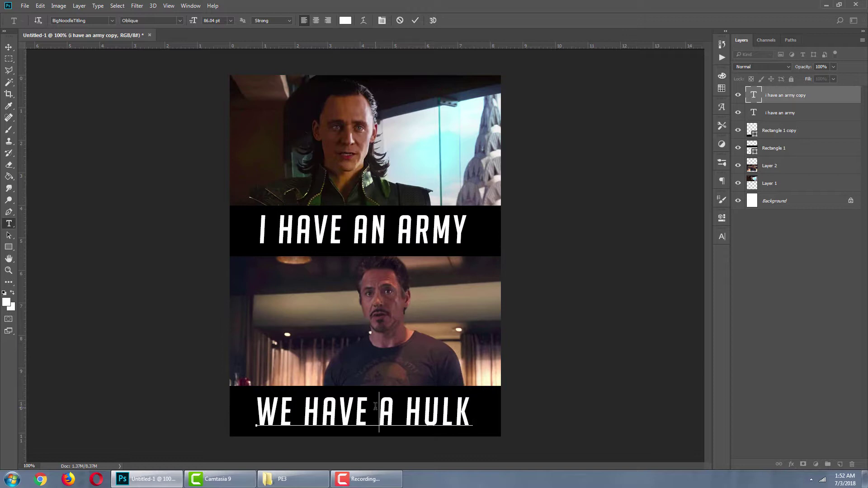
key(ctrl+Return)
click(8, 47)
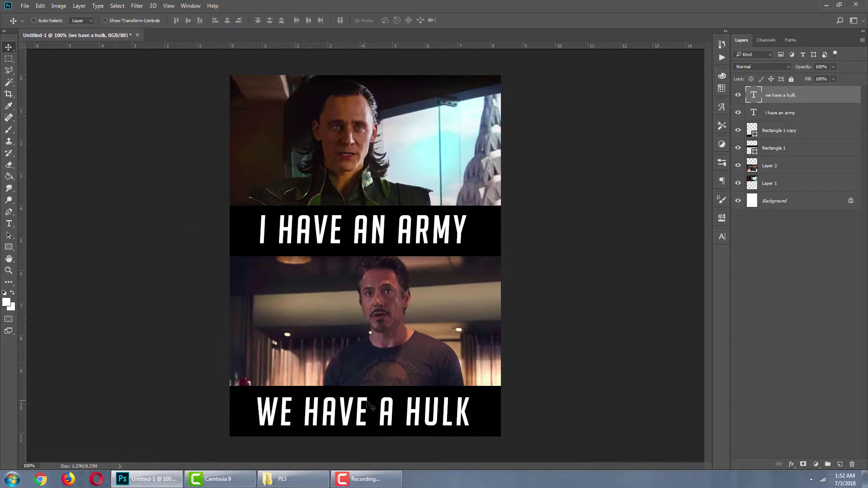
drag(374, 409, 379, 410)
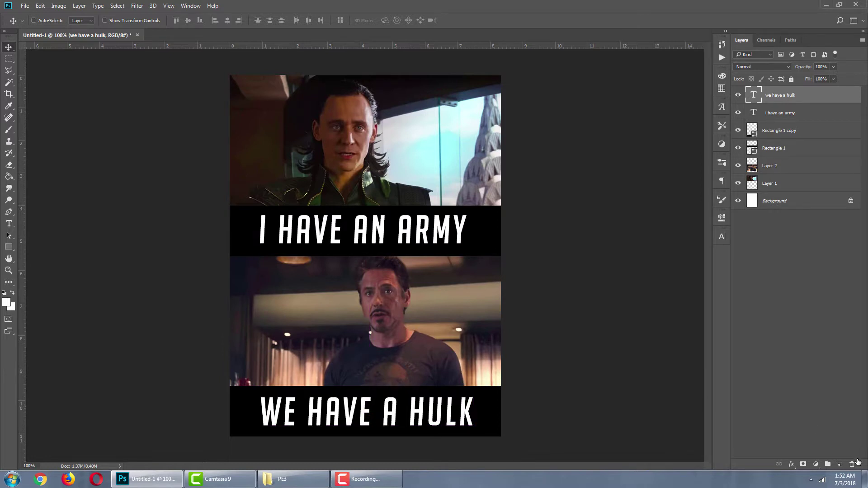
Fill a new top layer with pale yellow and drop its Fill to 0%.
click(840, 464)
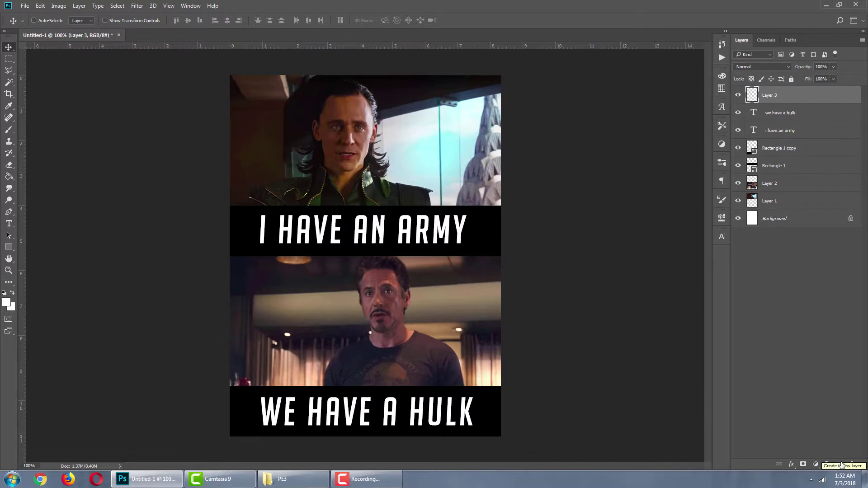
click(8, 301)
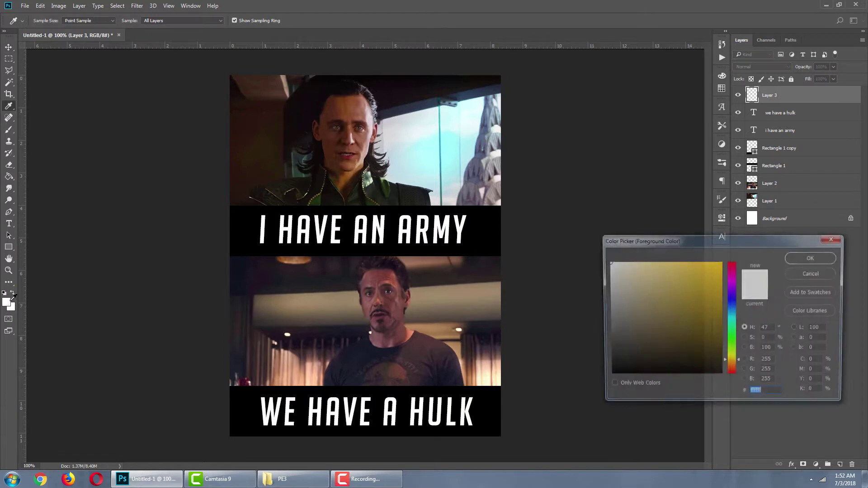
click(680, 275)
click(660, 264)
click(829, 259)
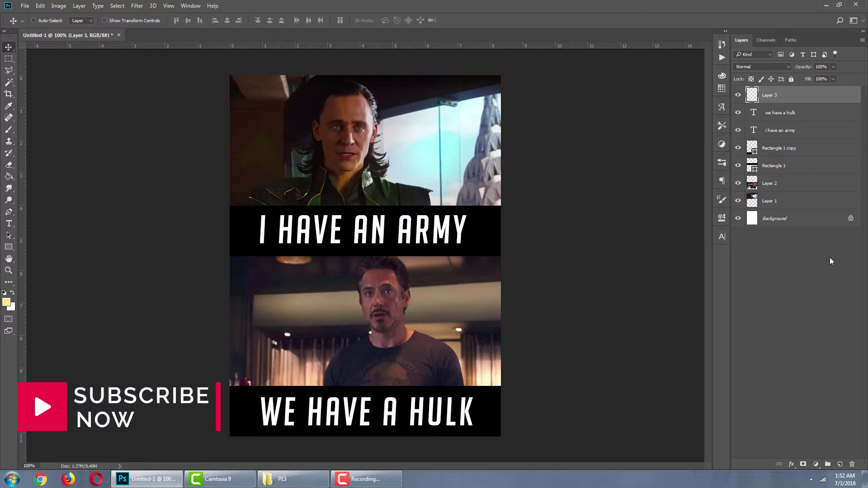
key(alt+BackSpace)
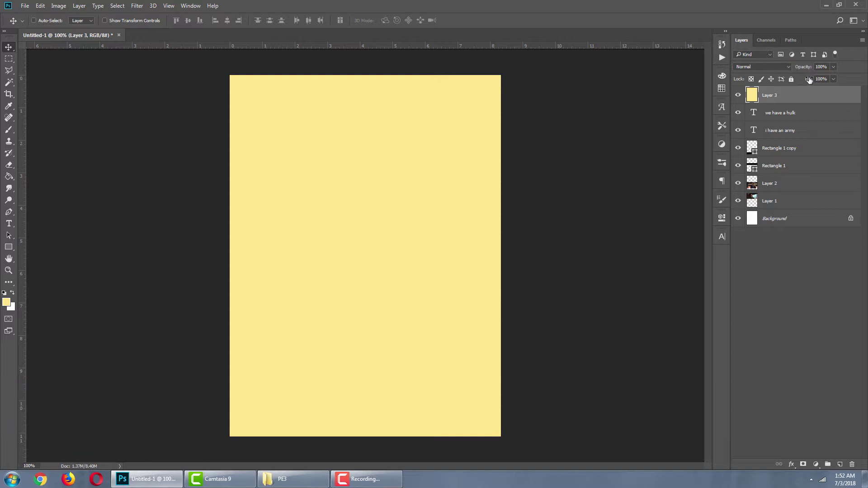
drag(809, 80, 728, 89)
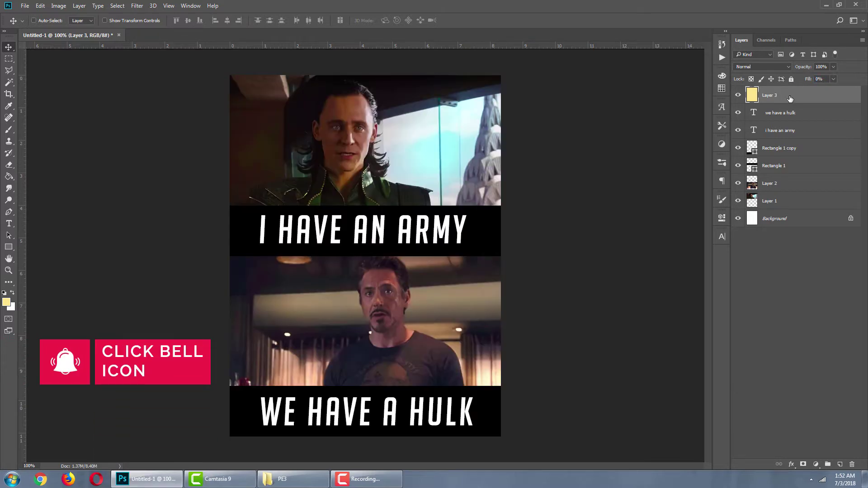
Give Layer 3 a white Stroke with Inside position in its Blending Options to frame the canvas.
right_click(790, 99)
click(760, 47)
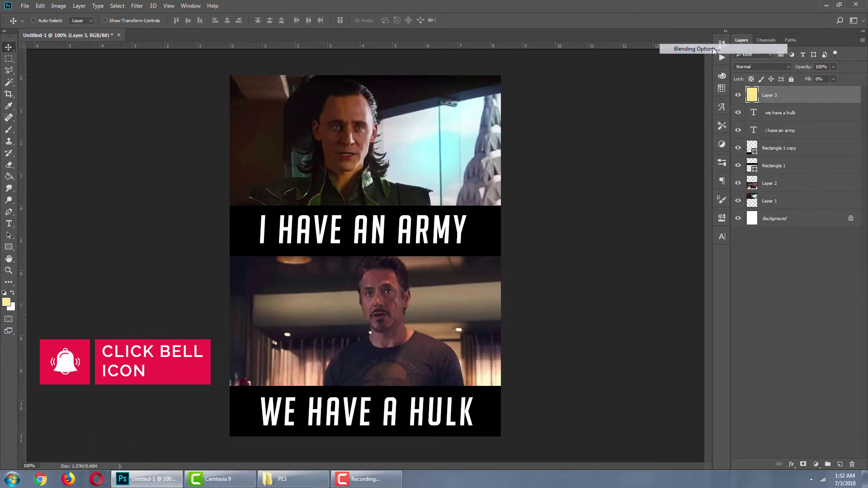
click(534, 172)
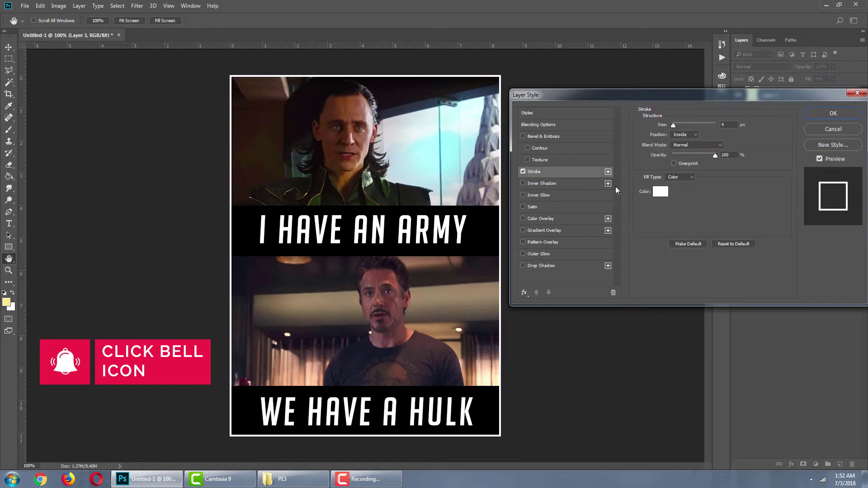
click(664, 191)
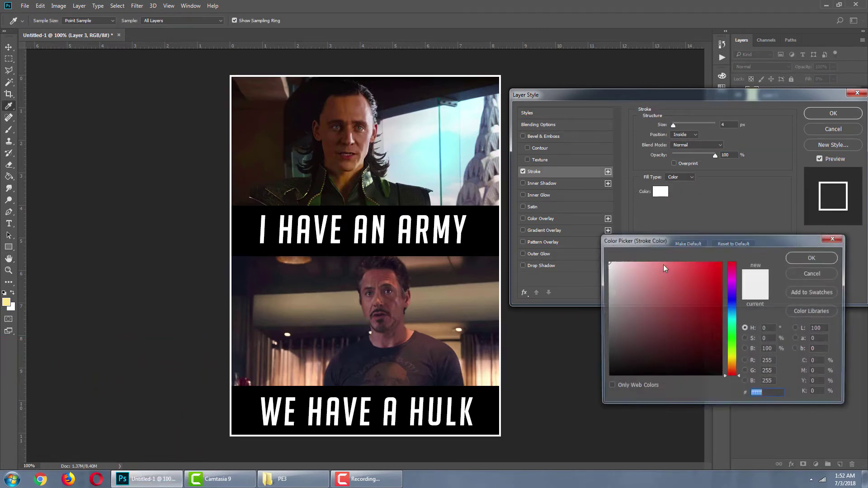
click(823, 259)
mouse_move(673, 126)
mouse_down()
mouse_move(686, 128)
mouse_move(675, 129)
mouse_up()
click(688, 137)
click(683, 135)
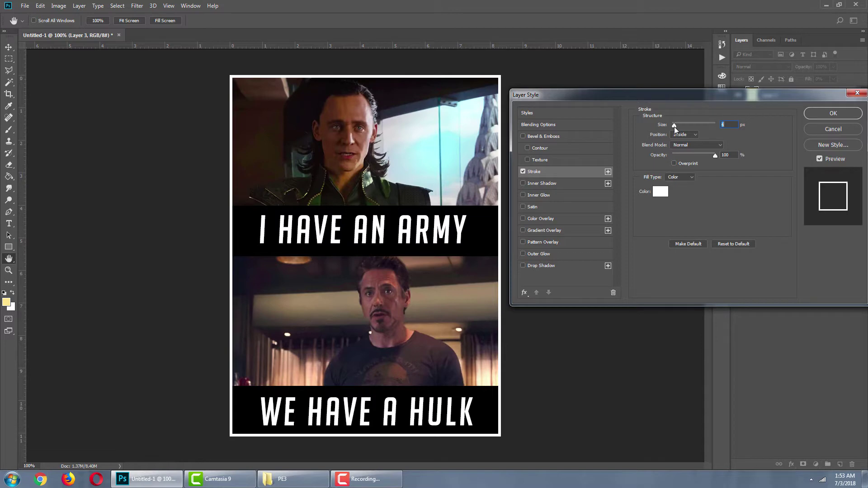
click(817, 114)
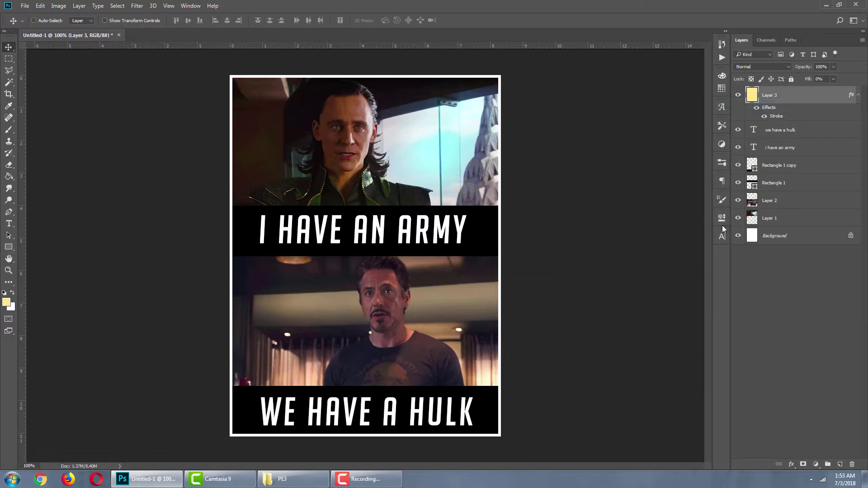
Save the document as 'Meme' in JPEG format in the PT3 folder.
click(25, 6)
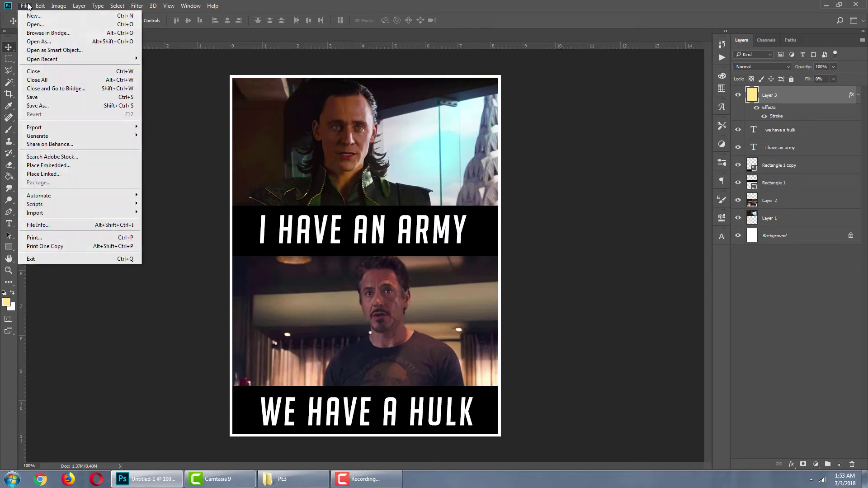
click(44, 97)
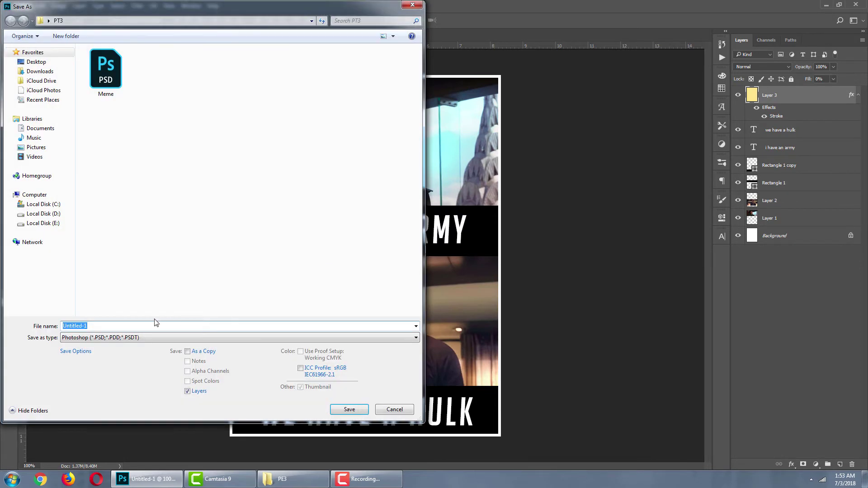
text(Meme)
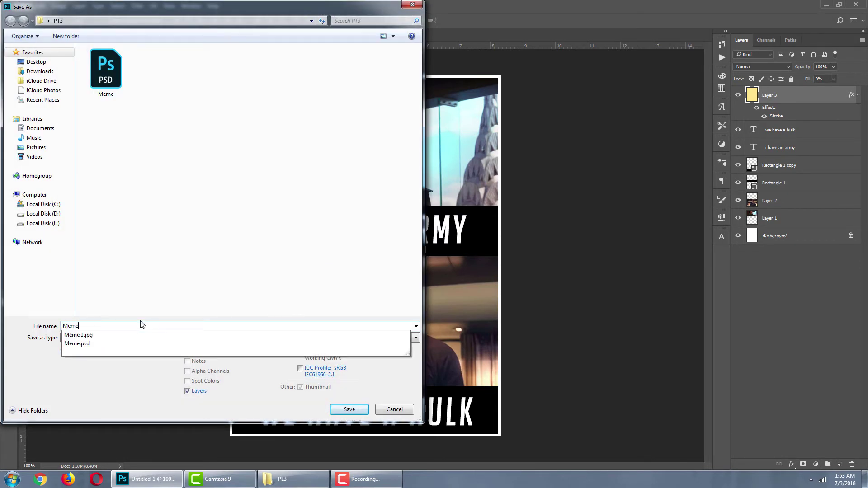
click(152, 340)
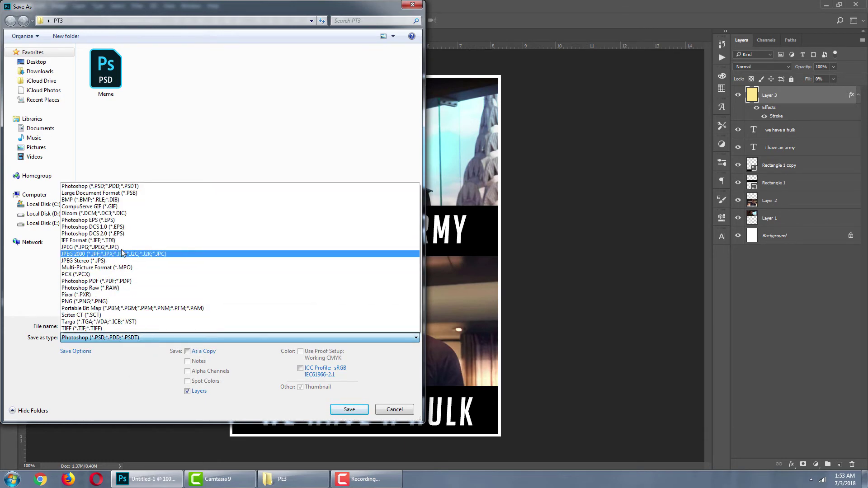
click(136, 244)
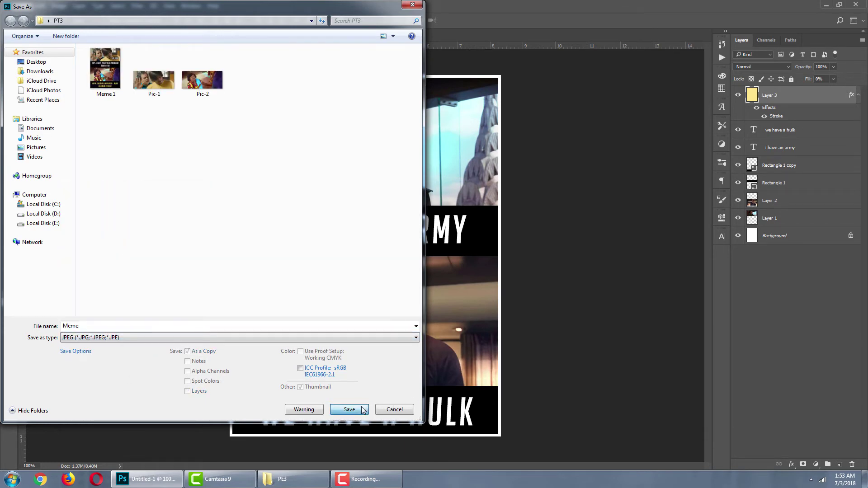
click(349, 409)
key(Return)
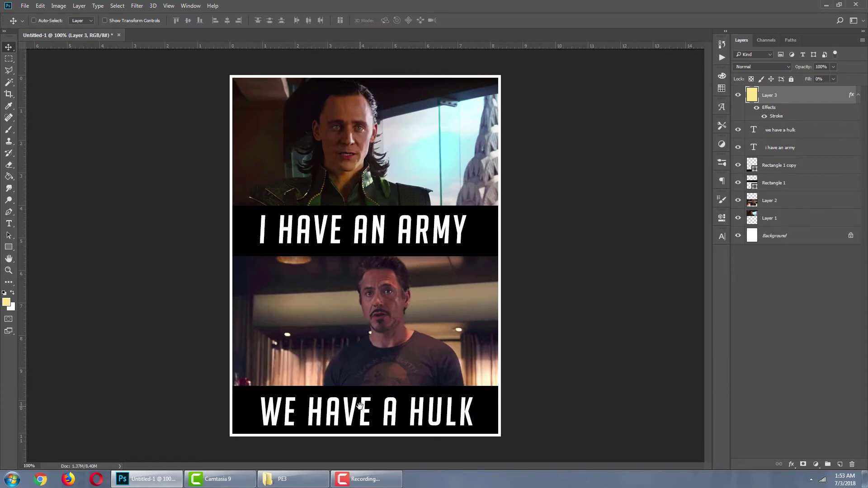
key(ctrl+minus)
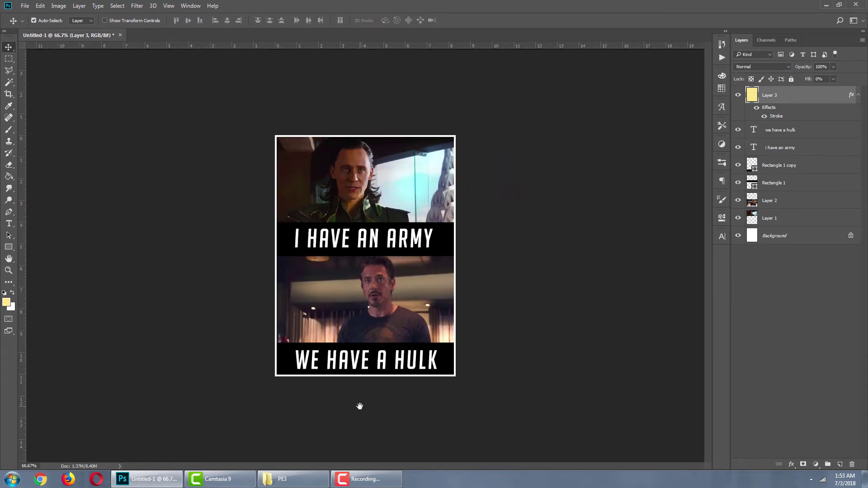
key(ctrl+plus)
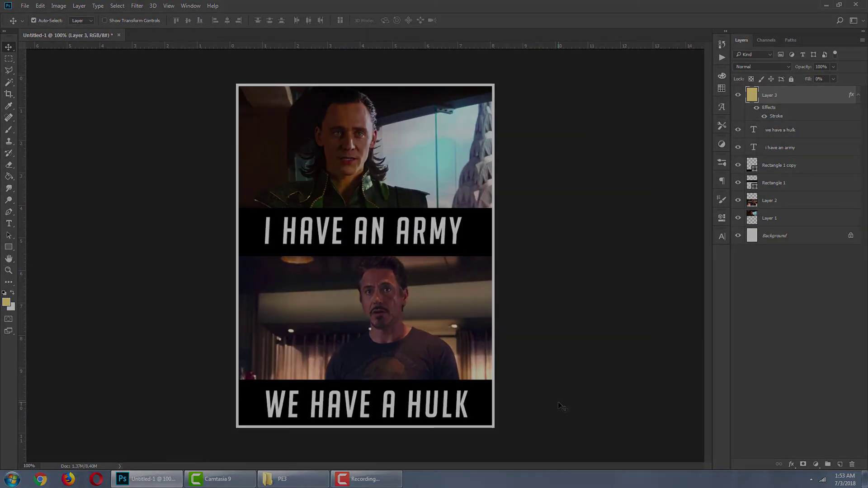